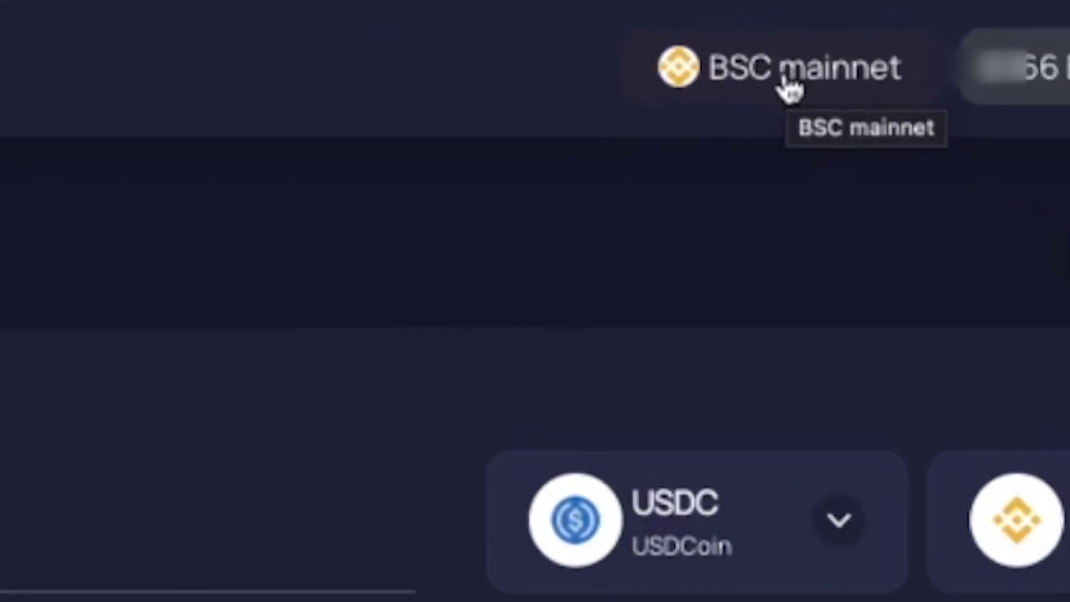
- Look through the list of networks to switch to and keep BSC mainnet as the selected network
{"action": "left_click", "coordinate": [784, 78]}
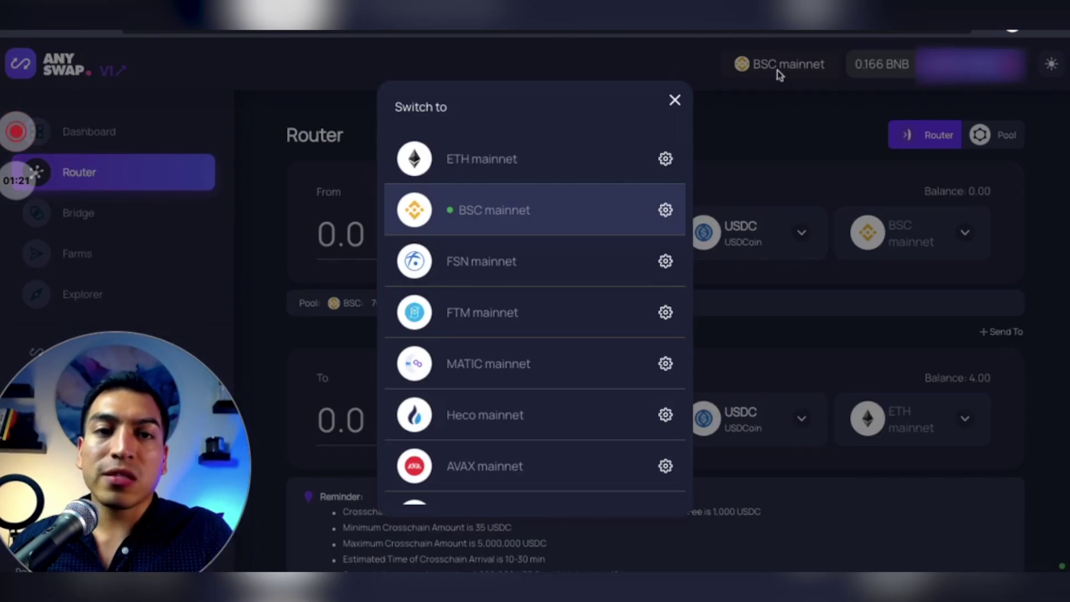
{"action": "scroll", "coordinate": [544, 234], "scroll_direction": "down", "scroll_amount": 4}
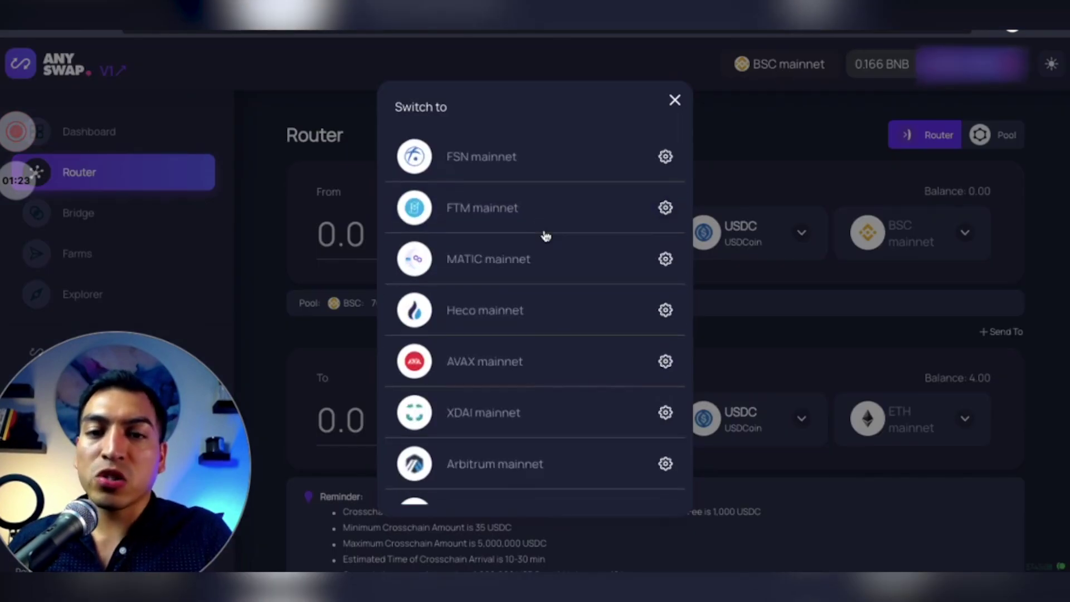
{"action": "scroll", "coordinate": [545, 236], "scroll_direction": "down", "scroll_amount": 2}
{"action": "scroll", "coordinate": [545, 236], "scroll_direction": "up", "scroll_amount": 6}
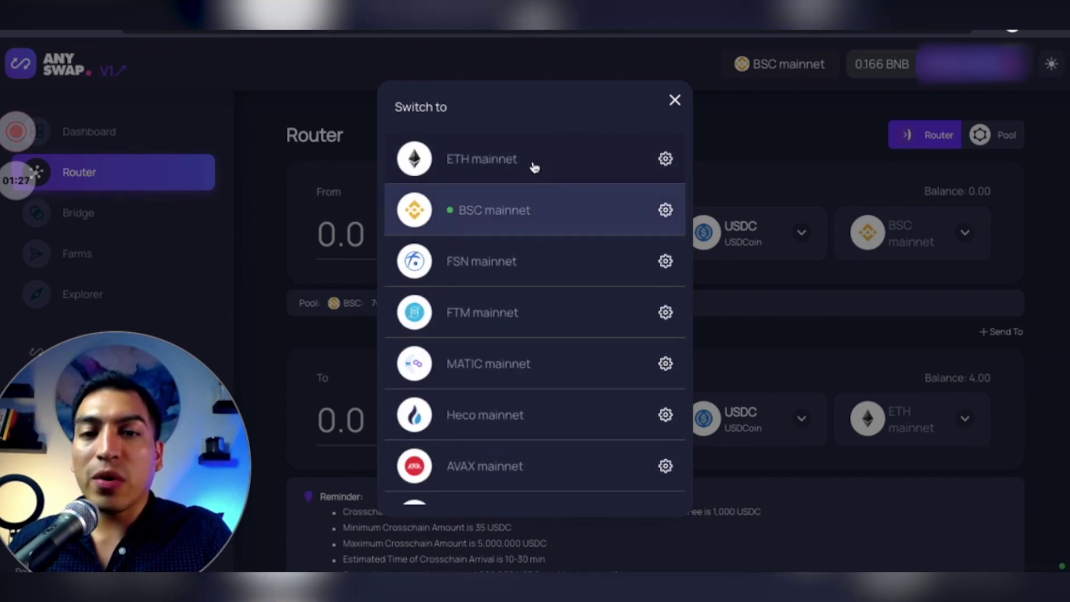
{"action": "scroll", "coordinate": [530, 335], "scroll_direction": "down", "scroll_amount": 1}
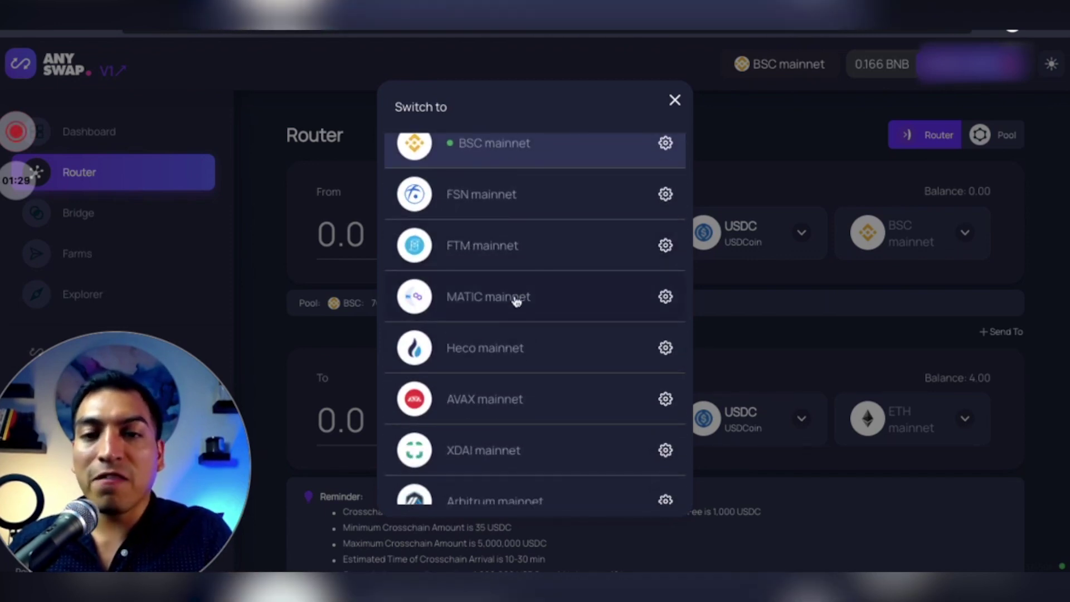
{"action": "scroll", "coordinate": [514, 301], "scroll_direction": "down", "scroll_amount": 2}
{"action": "scroll", "coordinate": [518, 251], "scroll_direction": "up", "scroll_amount": 4}
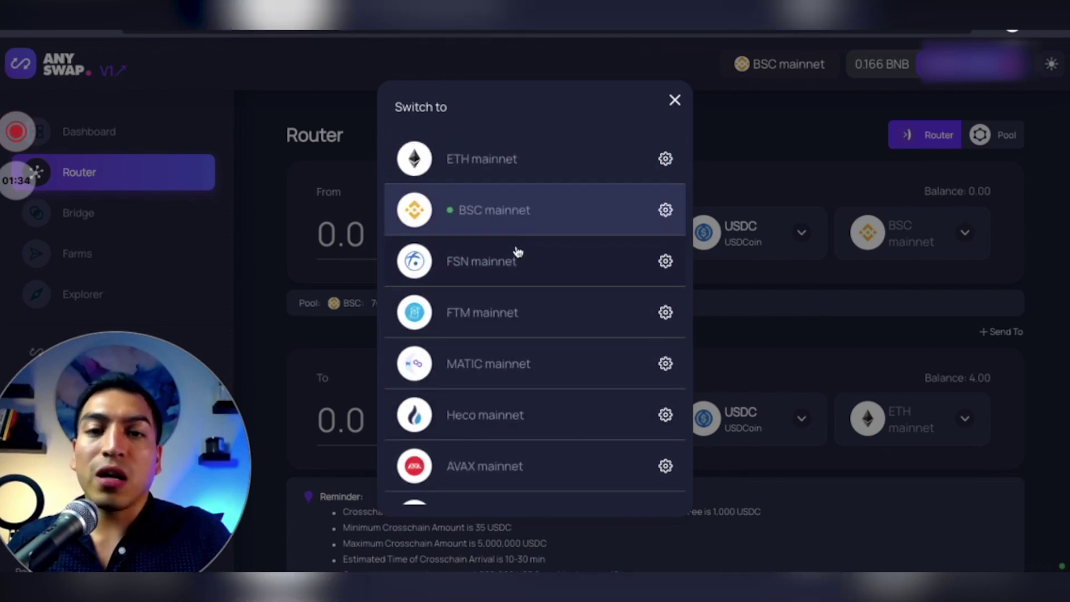
{"action": "left_click", "coordinate": [545, 211]}
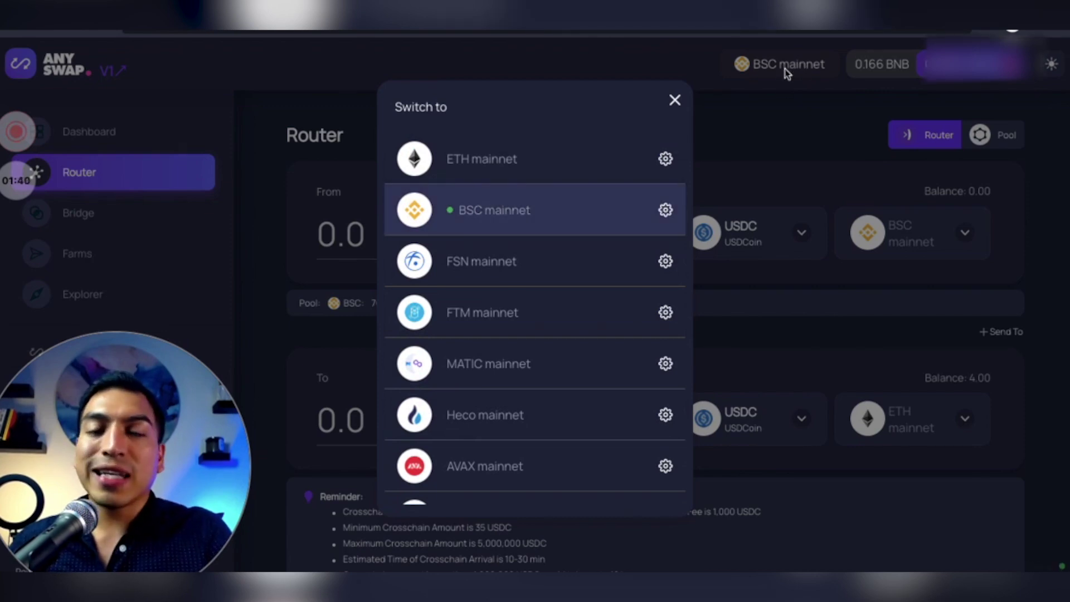
{"action": "left_click", "coordinate": [769, 103]}
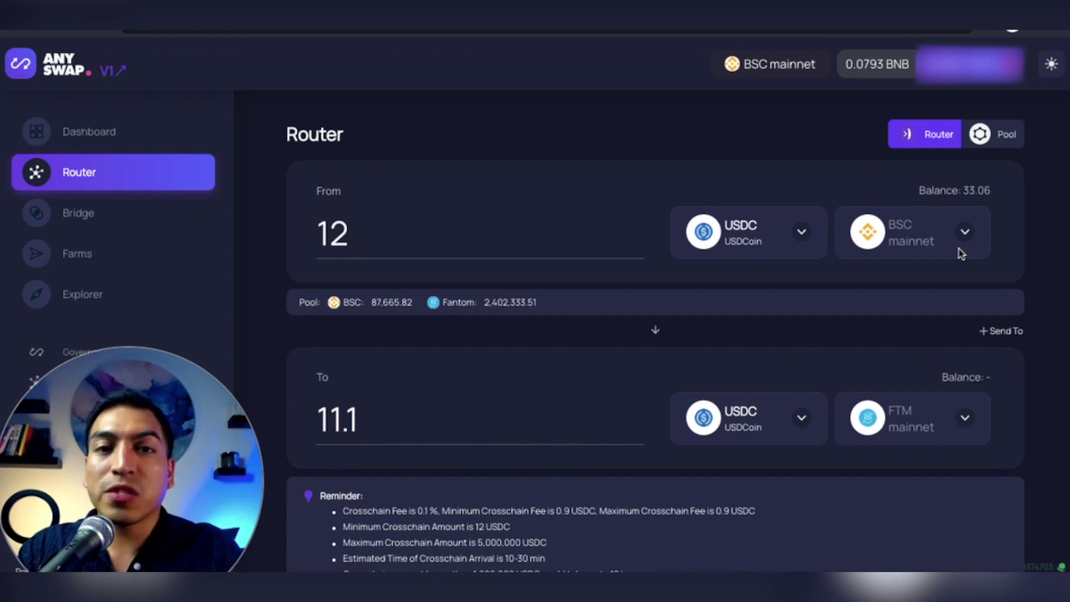
- Review the transfer of 12 USDC from BSC mainnet to FTM mainnet, including the crosschain fee, amount limits and arrival time
{"action": "double_click", "coordinate": [379, 237]}
{"action": "left_click", "coordinate": [378, 237]}
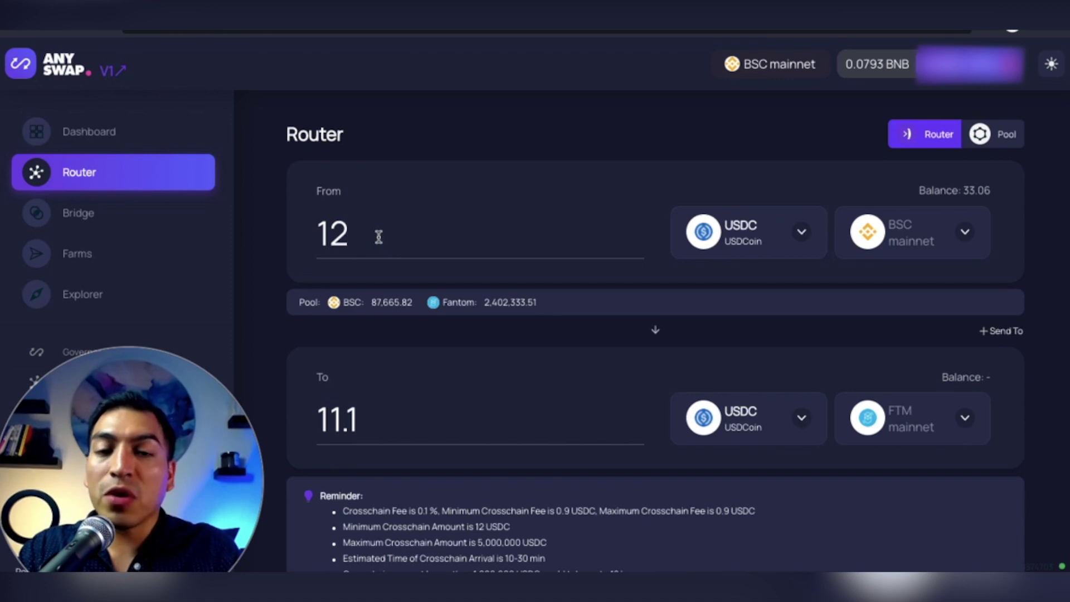
{"action": "scroll", "coordinate": [378, 237], "scroll_direction": "down", "scroll_amount": 2}
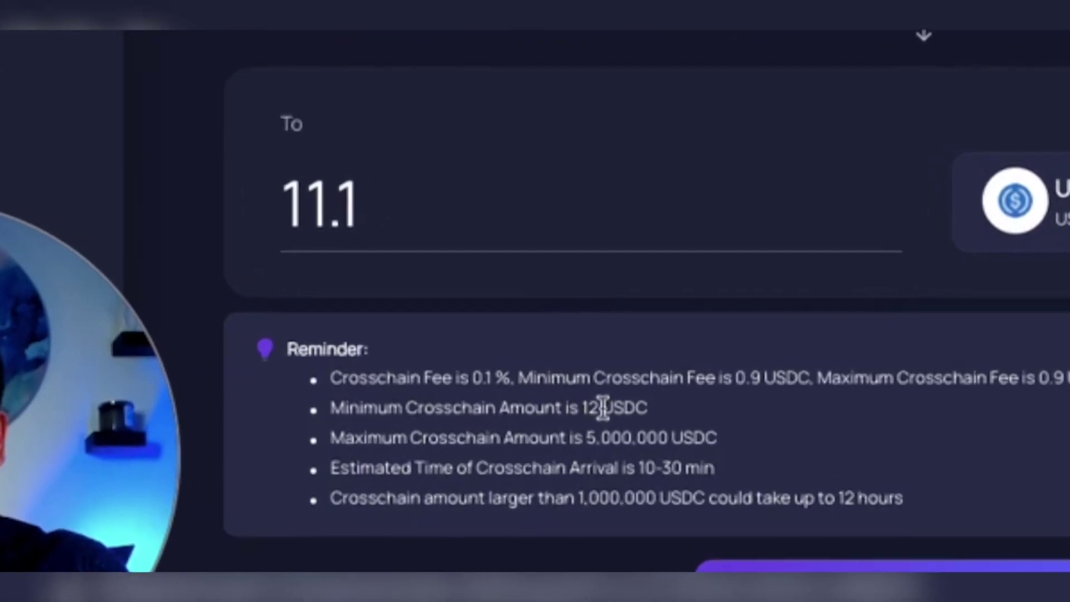
{"action": "scroll", "coordinate": [621, 401], "scroll_direction": "up", "scroll_amount": 1}
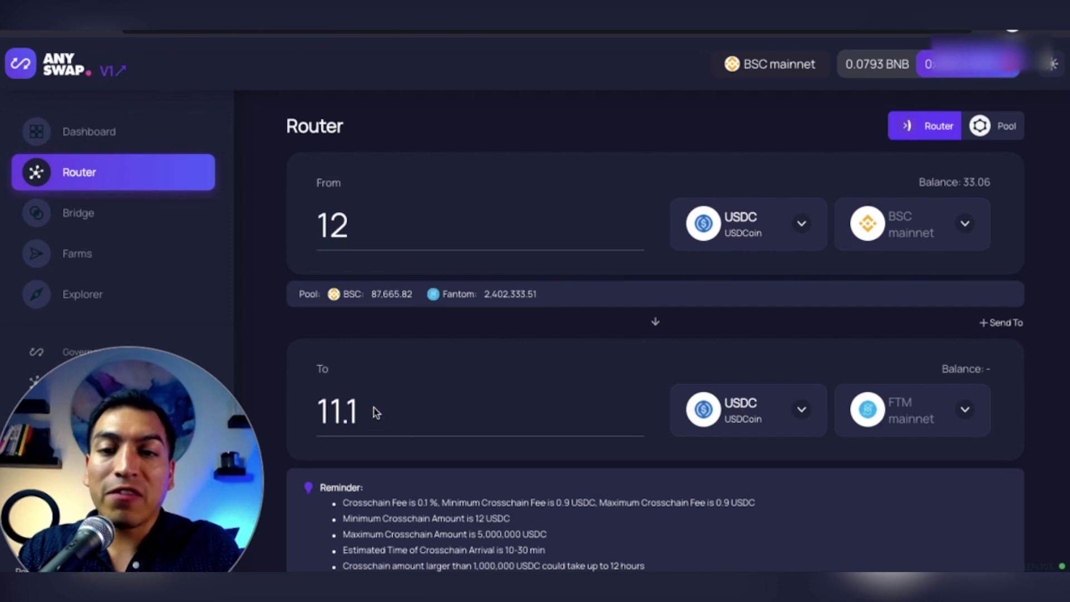
{"action": "scroll", "coordinate": [514, 354], "scroll_direction": "down", "scroll_amount": 1}
{"action": "scroll", "coordinate": [514, 354], "scroll_direction": "up", "scroll_amount": 1}
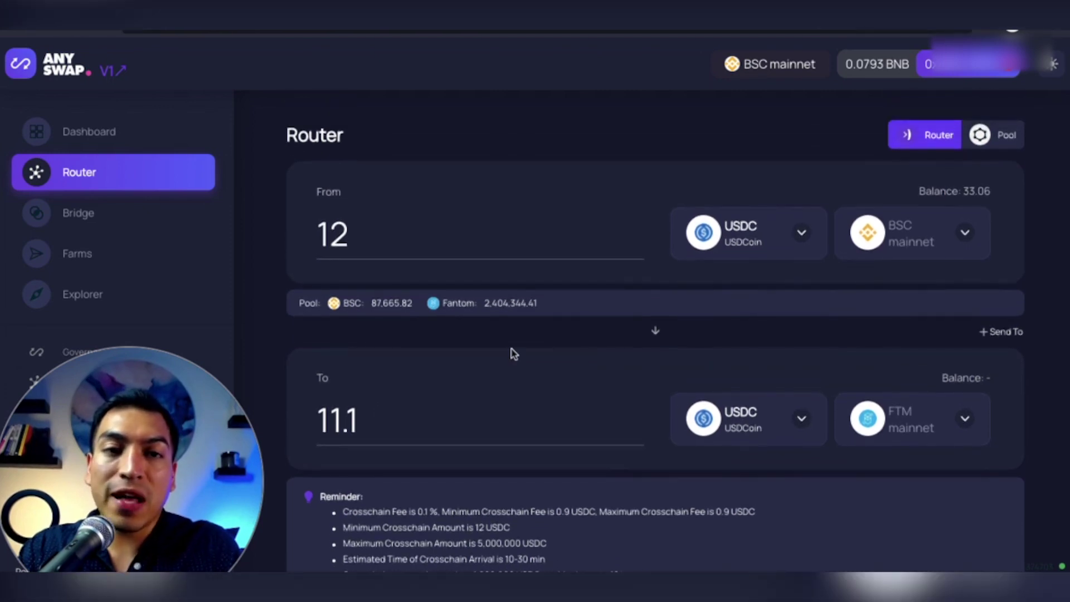
{"action": "scroll", "coordinate": [514, 354], "scroll_direction": "down", "scroll_amount": 2}
{"action": "scroll", "coordinate": [513, 354], "scroll_direction": "up", "scroll_amount": 1}
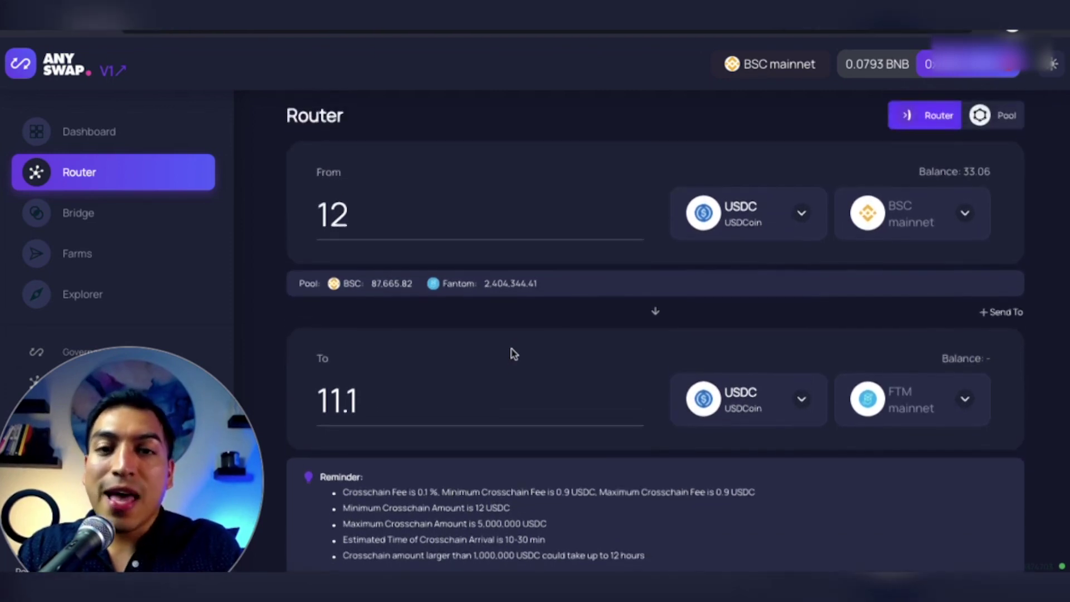
{"action": "scroll", "coordinate": [513, 355], "scroll_direction": "down", "scroll_amount": 2}
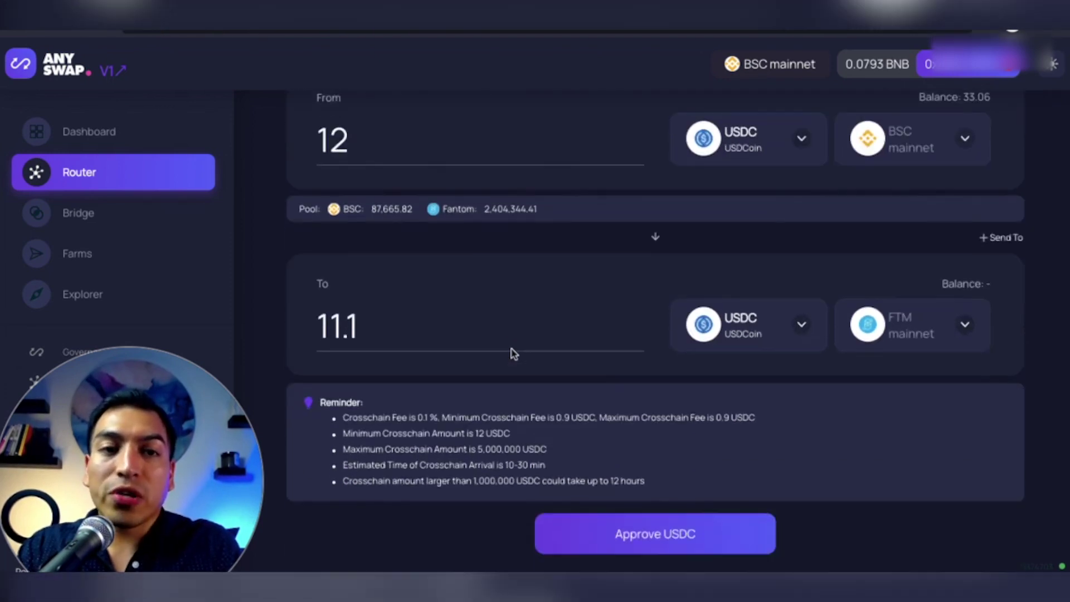
- Approve USDC spending for the 12 USDC cross-chain transfer and grant Anyswap the permission in the wallet
{"action": "left_click", "coordinate": [696, 546]}
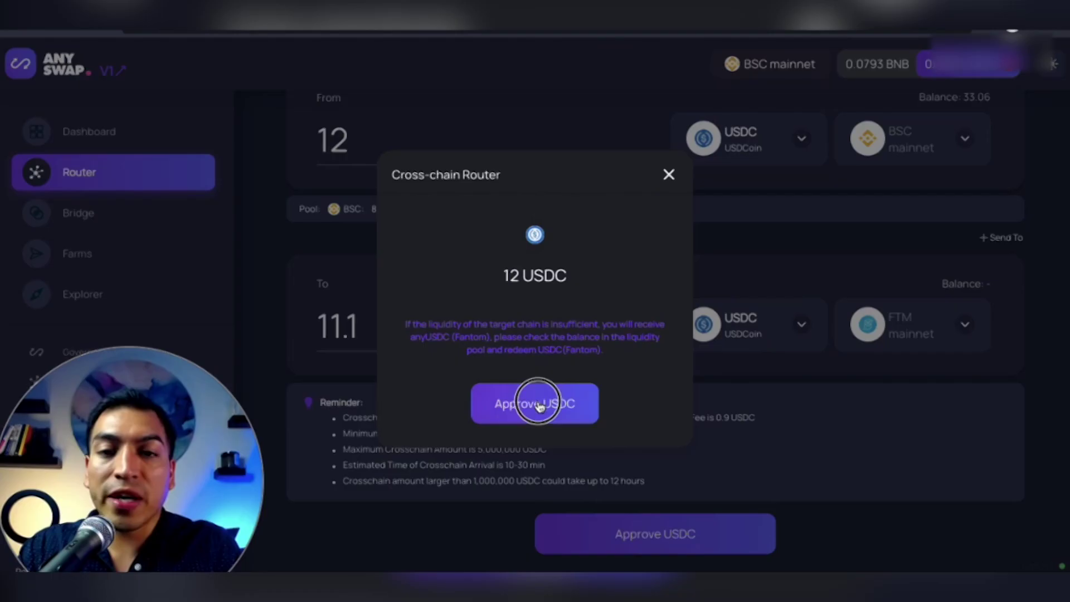
{"action": "left_click", "coordinate": [558, 571]}
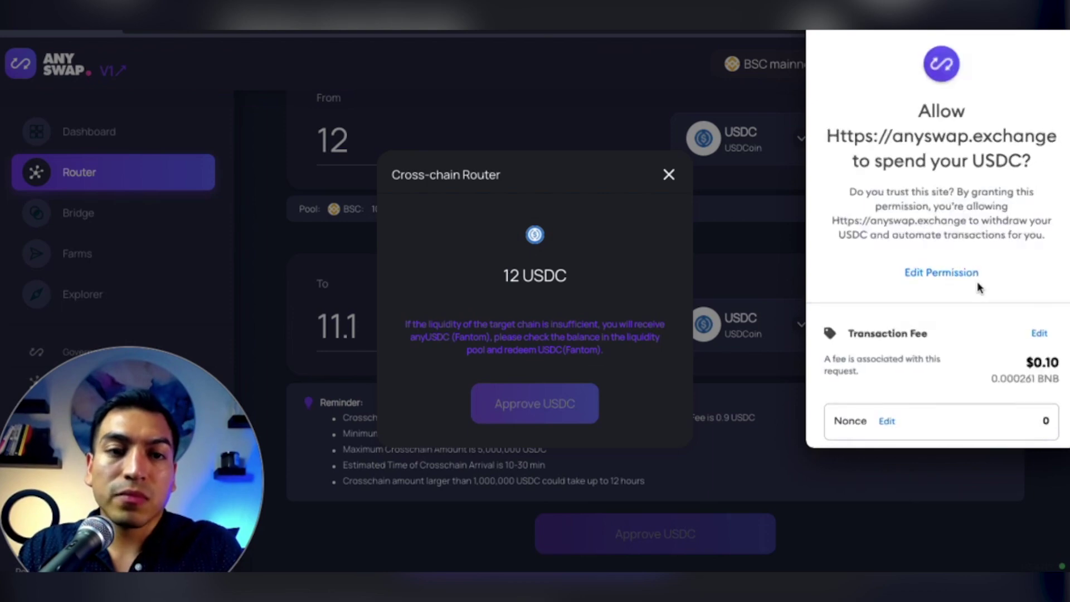
{"action": "scroll", "coordinate": [980, 287], "scroll_direction": "down", "scroll_amount": 2}
{"action": "left_click", "coordinate": [981, 418]}
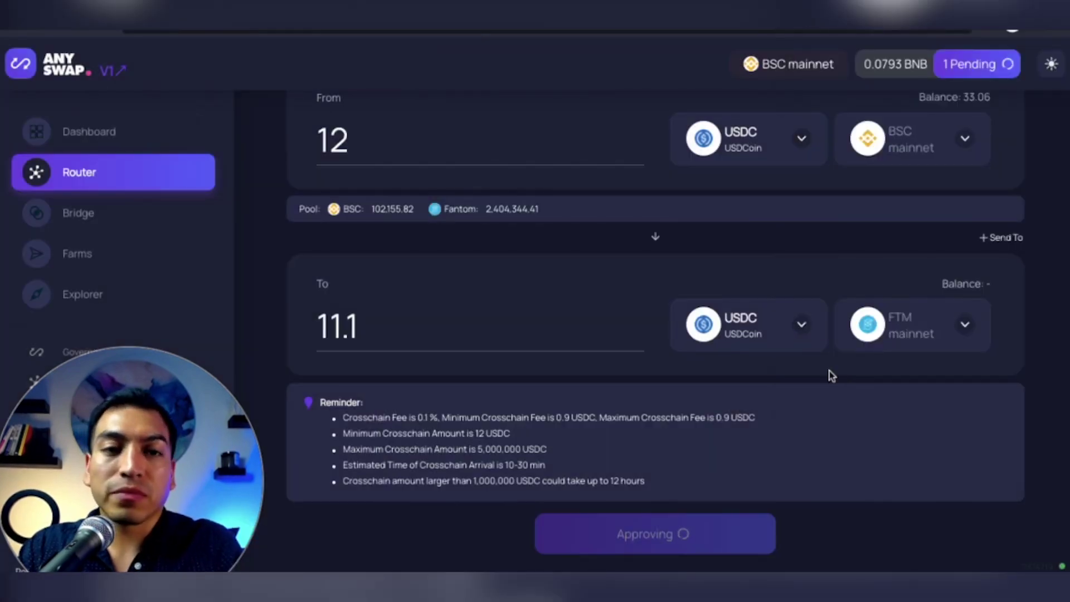
- Confirm the swap of 12 USDC from BSC mainnet to FTM mainnet and close the Cross-chain Router dialog
{"action": "scroll", "coordinate": [830, 375], "scroll_direction": "up", "scroll_amount": 1}
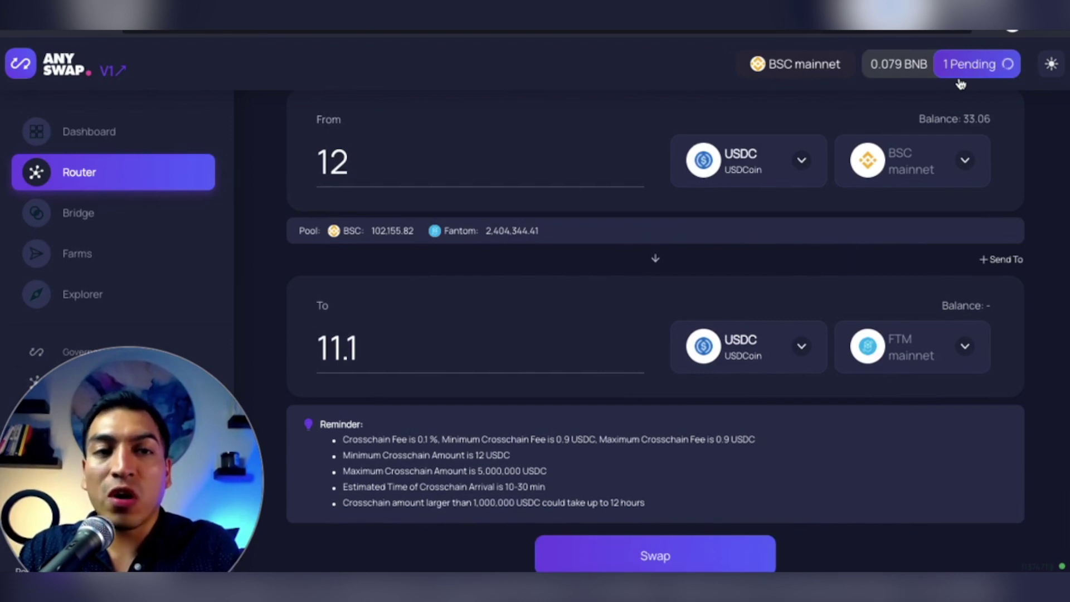
{"action": "scroll", "coordinate": [707, 357], "scroll_direction": "down", "scroll_amount": 1}
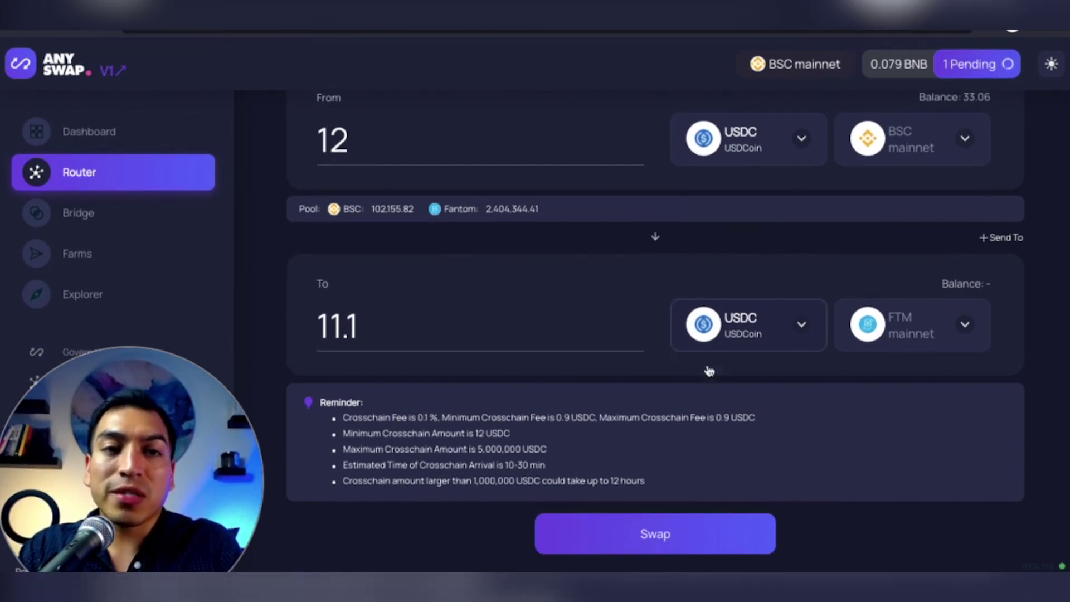
{"action": "scroll", "coordinate": [647, 480], "scroll_direction": "up", "scroll_amount": 3}
{"action": "scroll", "coordinate": [647, 480], "scroll_direction": "down", "scroll_amount": 3}
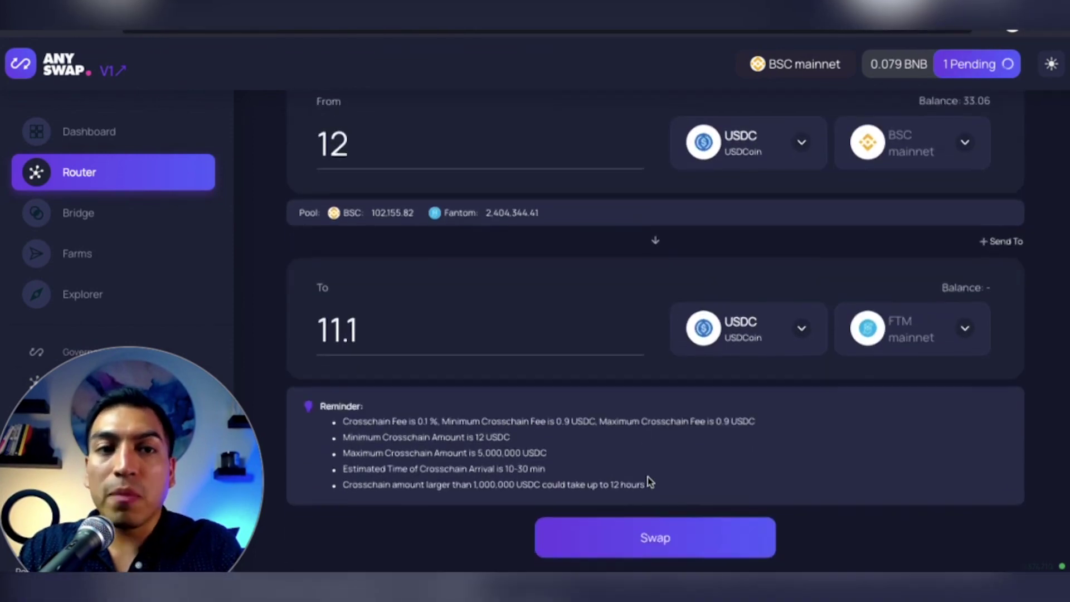
{"action": "left_click", "coordinate": [641, 541]}
{"action": "left_click", "coordinate": [552, 403]}
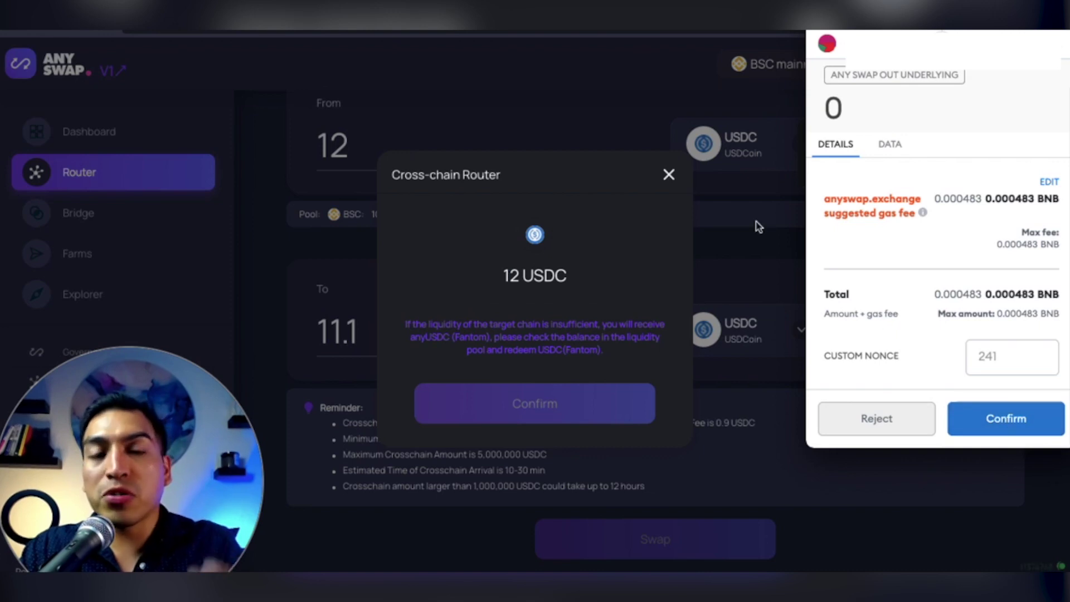
{"action": "left_click", "coordinate": [669, 175]}
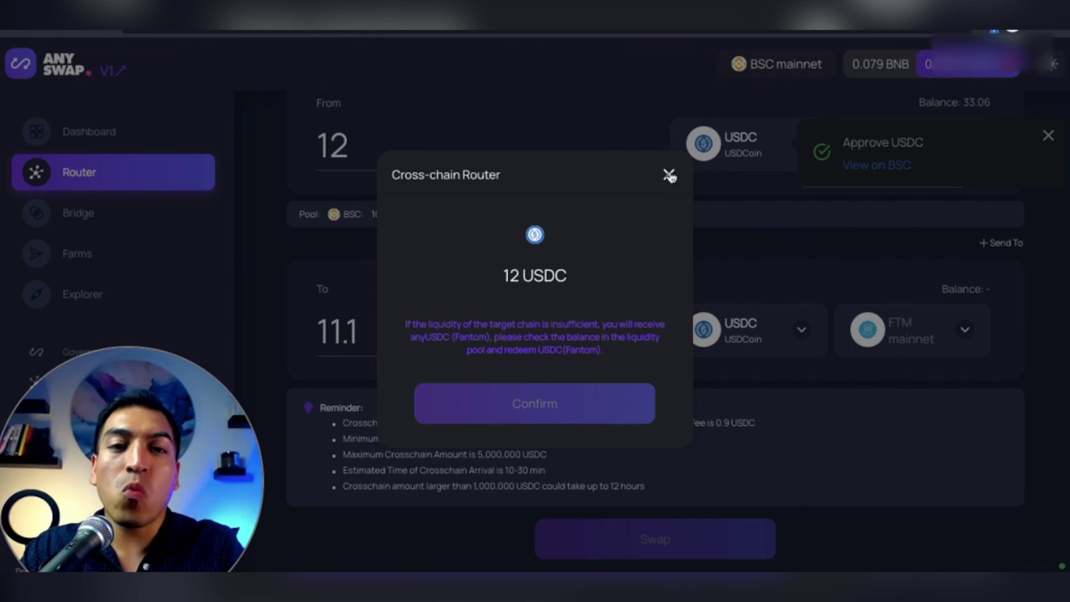
{"action": "left_click", "coordinate": [670, 175]}
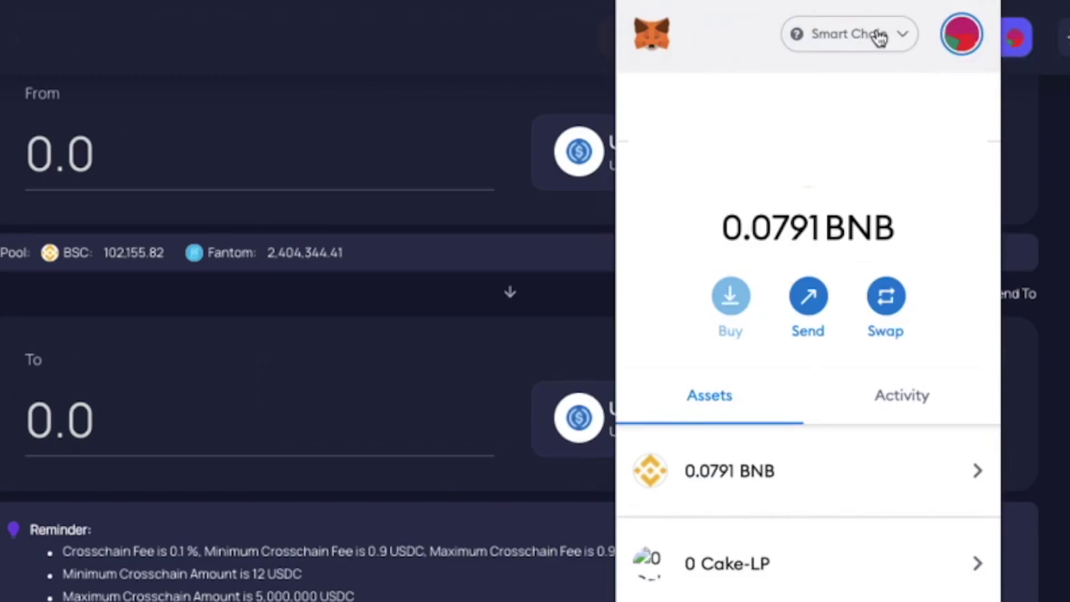
- Switch the MetaMask wallet network to Fantom Opera and return to the router page
{"action": "left_click", "coordinate": [879, 37]}
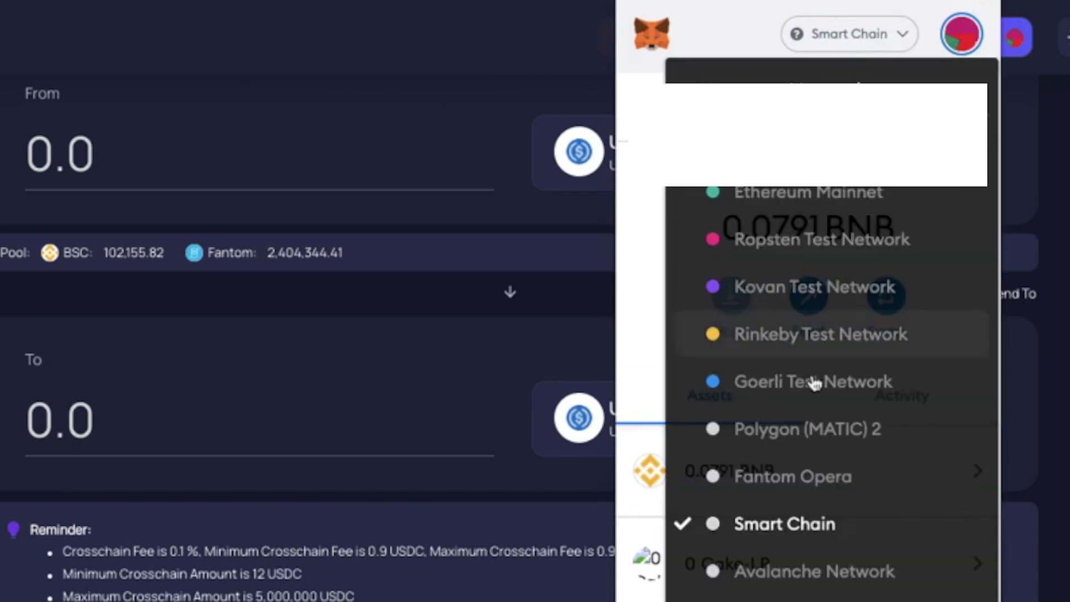
{"action": "left_click", "coordinate": [798, 496]}
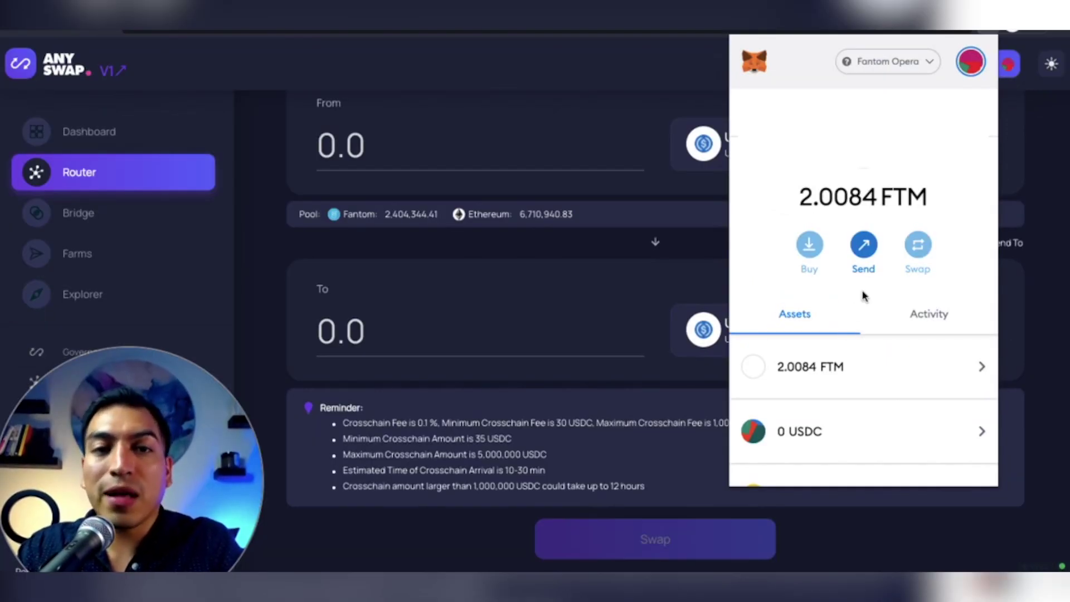
{"action": "left_click", "coordinate": [609, 244]}
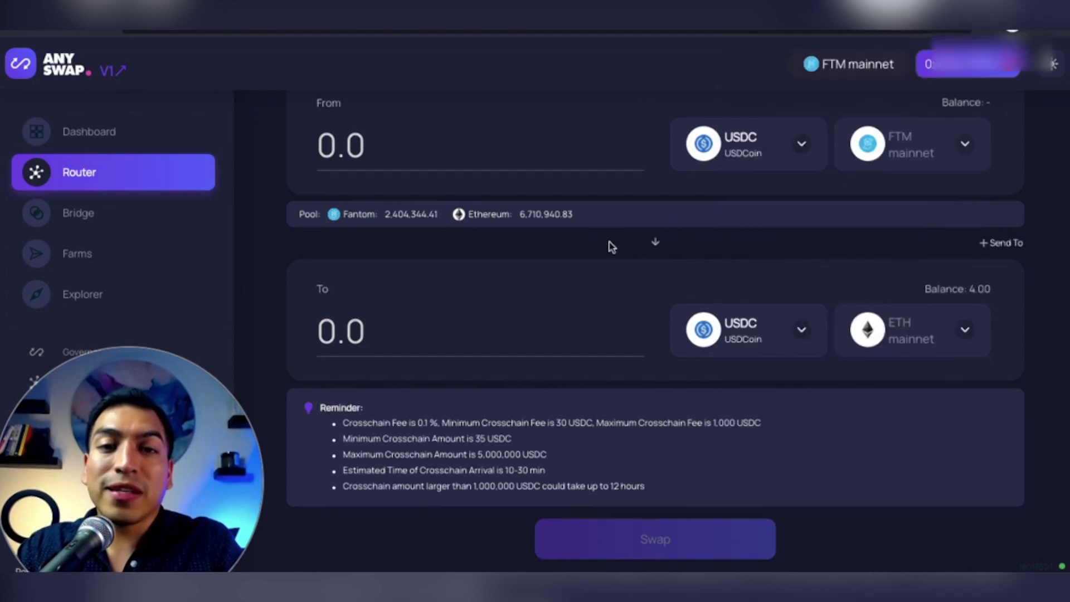
{"action": "scroll", "coordinate": [611, 246], "scroll_direction": "up", "scroll_amount": 2}
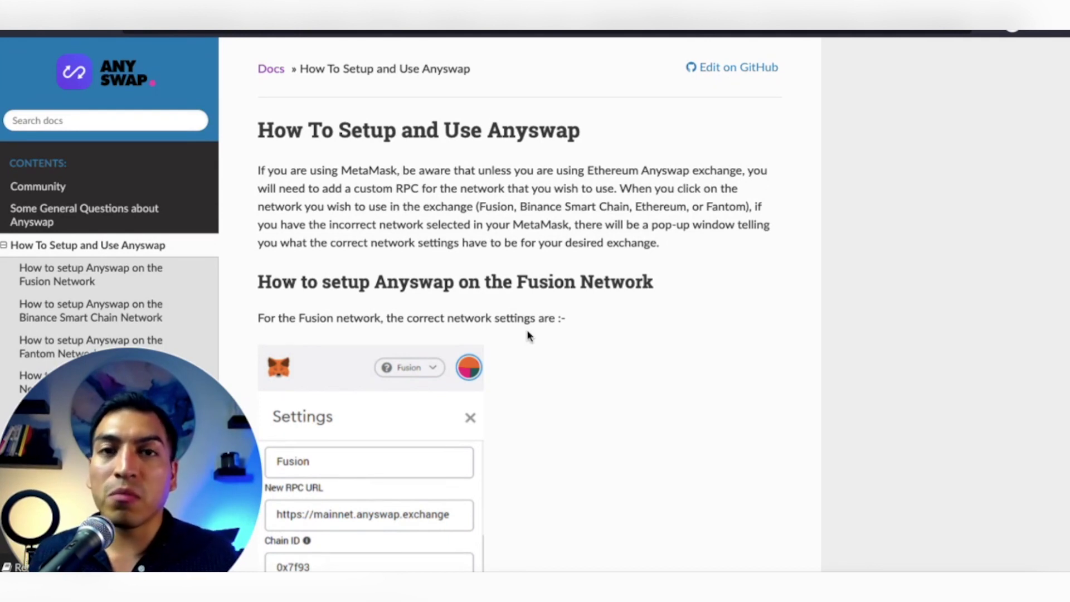
- Read the Anyswap documentation on network settings and setup for the Fusion network
{"action": "scroll", "coordinate": [528, 335], "scroll_direction": "down", "scroll_amount": 2}
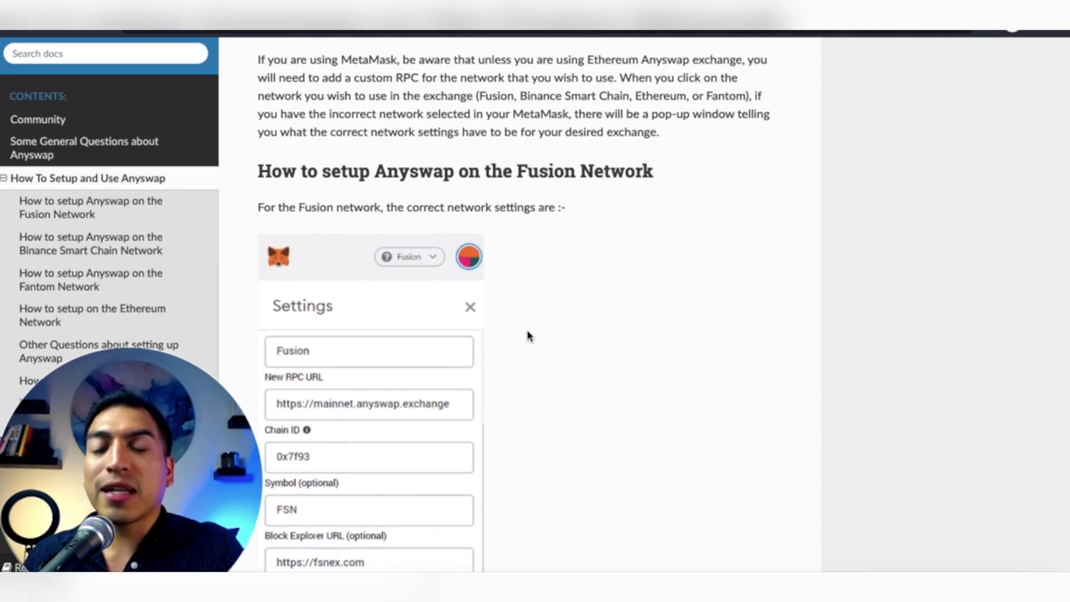
{"action": "scroll", "coordinate": [528, 335], "scroll_direction": "down", "scroll_amount": 5}
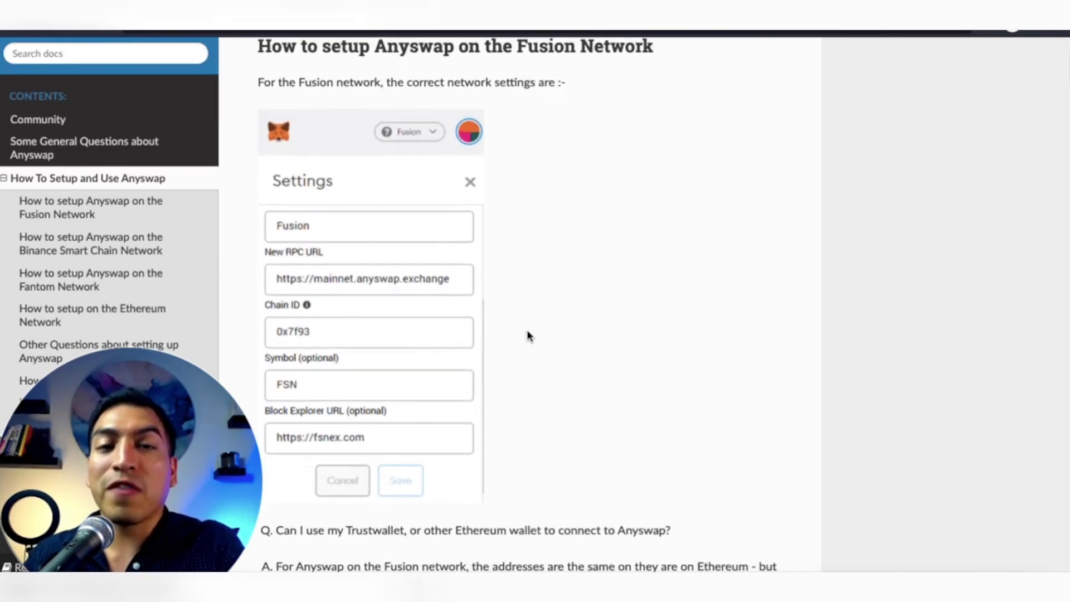
{"action": "scroll", "coordinate": [490, 332], "scroll_direction": "down", "scroll_amount": 2}
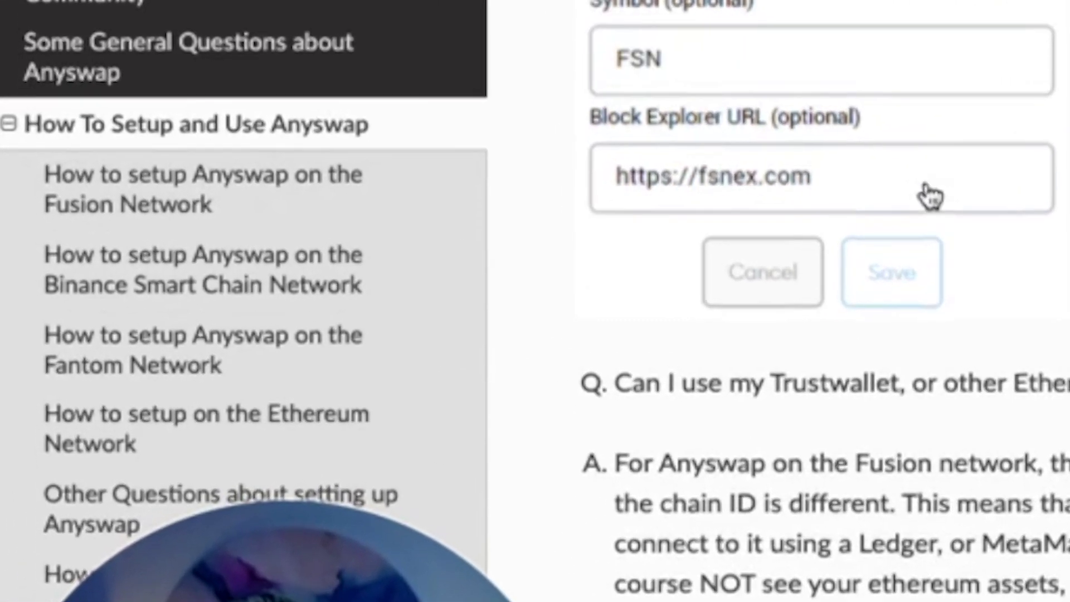
{"action": "scroll", "coordinate": [836, 223], "scroll_direction": "down", "scroll_amount": 8}
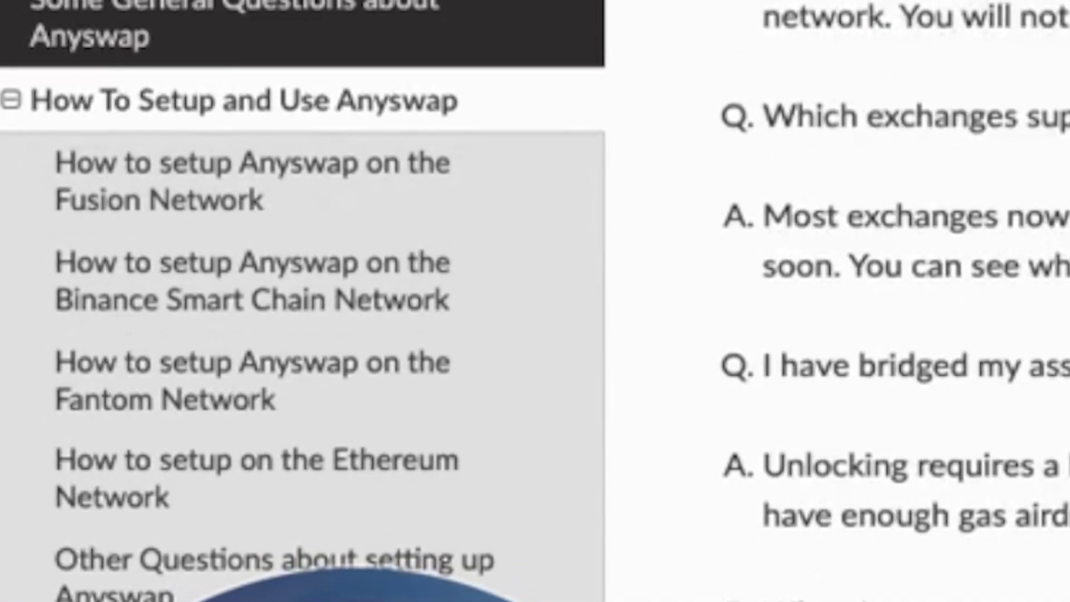
{"action": "scroll", "coordinate": [919, 335], "scroll_direction": "down", "scroll_amount": 5}
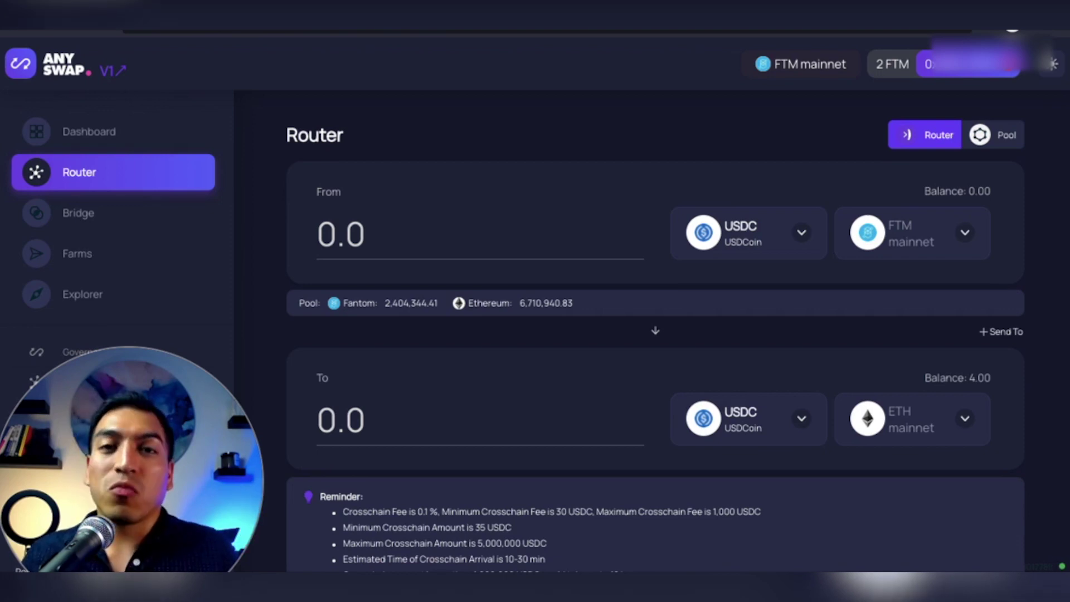
- Open the Bridge page for EVM transfers
{"action": "left_click", "coordinate": [139, 212]}
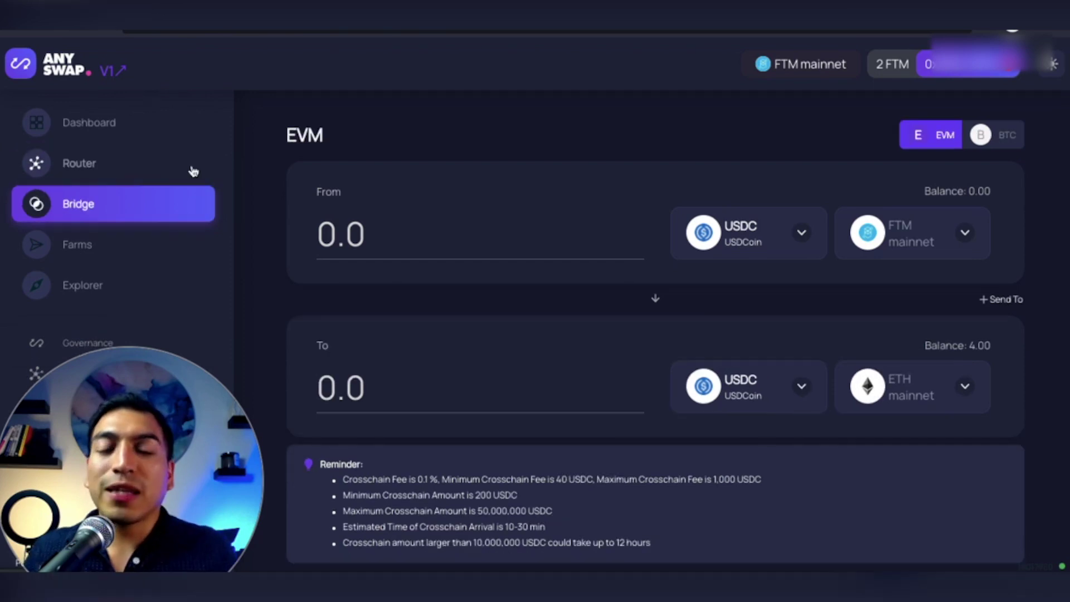